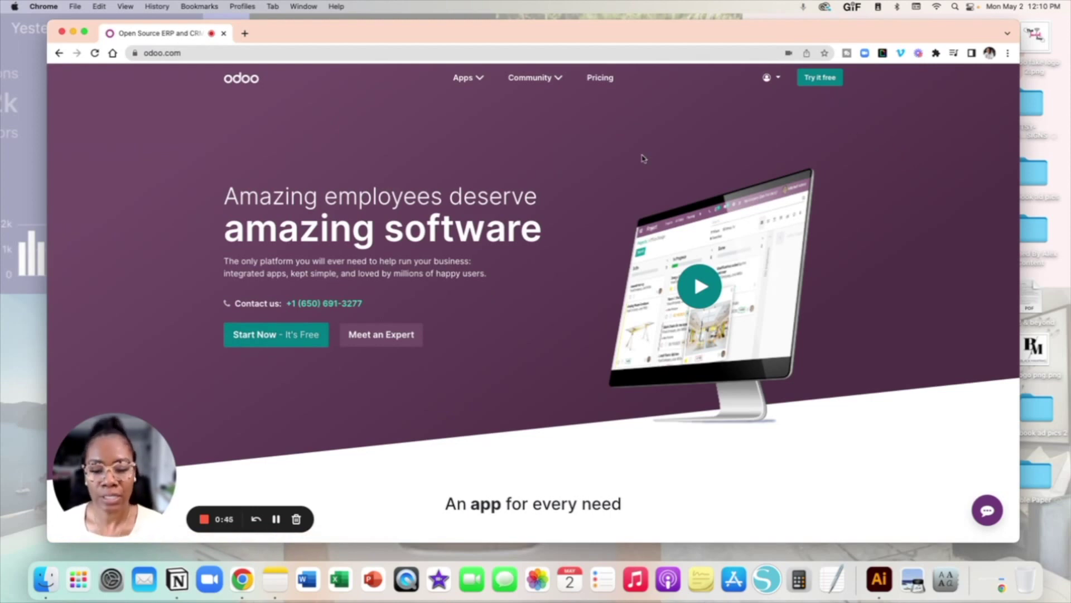
- Start a free Odoo trial with the eCommerce app selected
scroll(641, 158, down, 1)
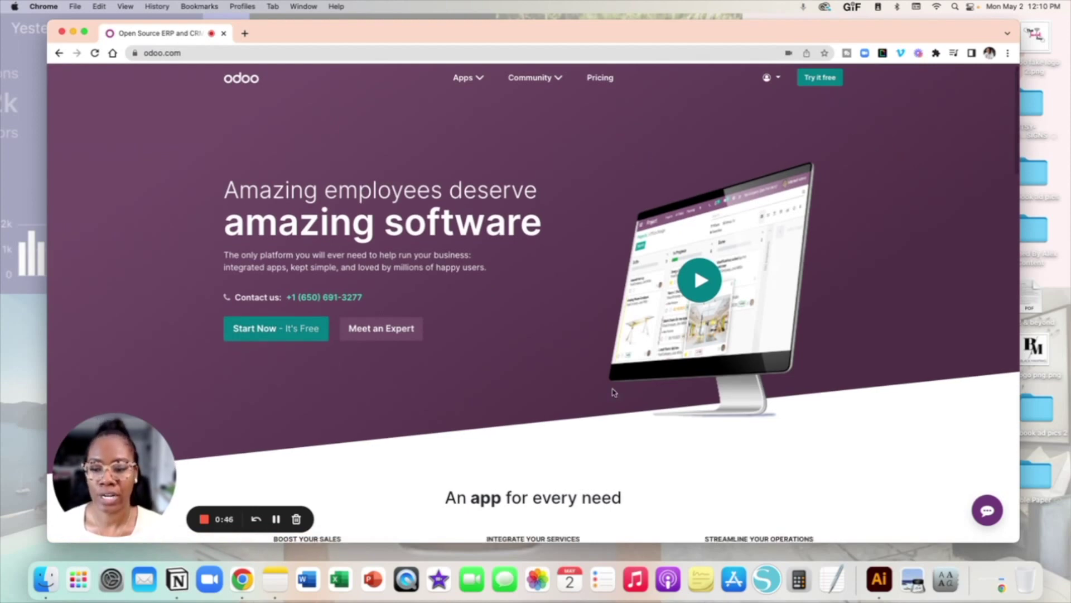
click(267, 335)
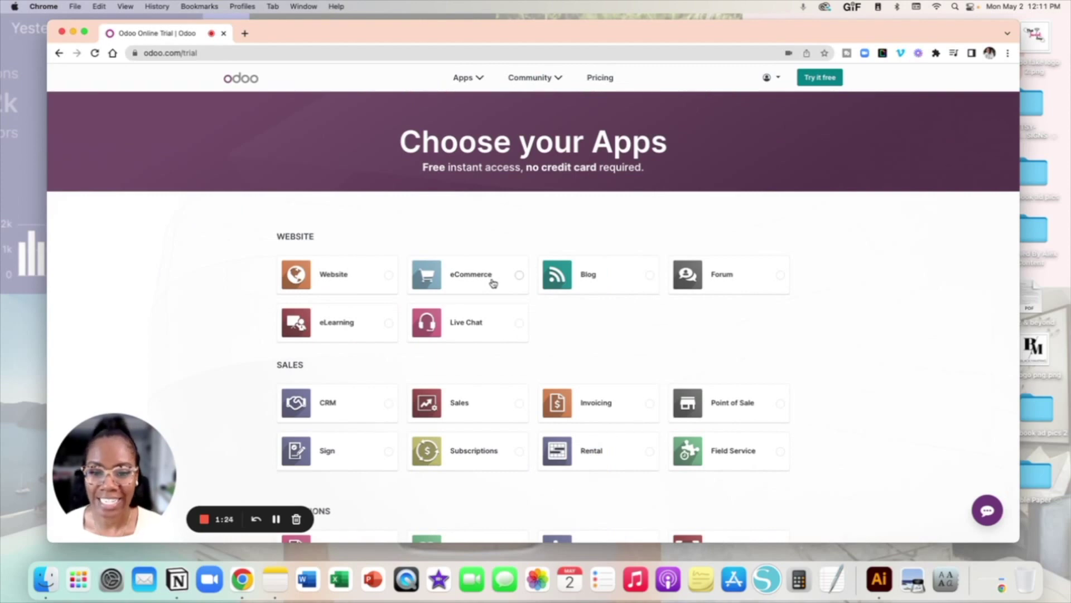
click(493, 283)
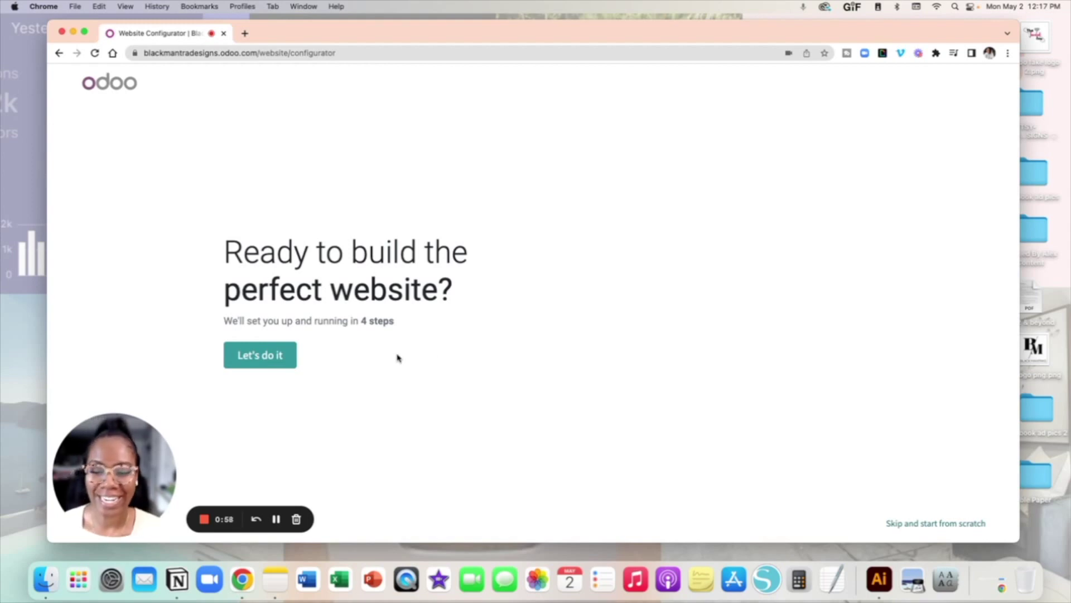
- Describe the website as an online store for a t-shirt store with 'sell more' as its objective
click(272, 362)
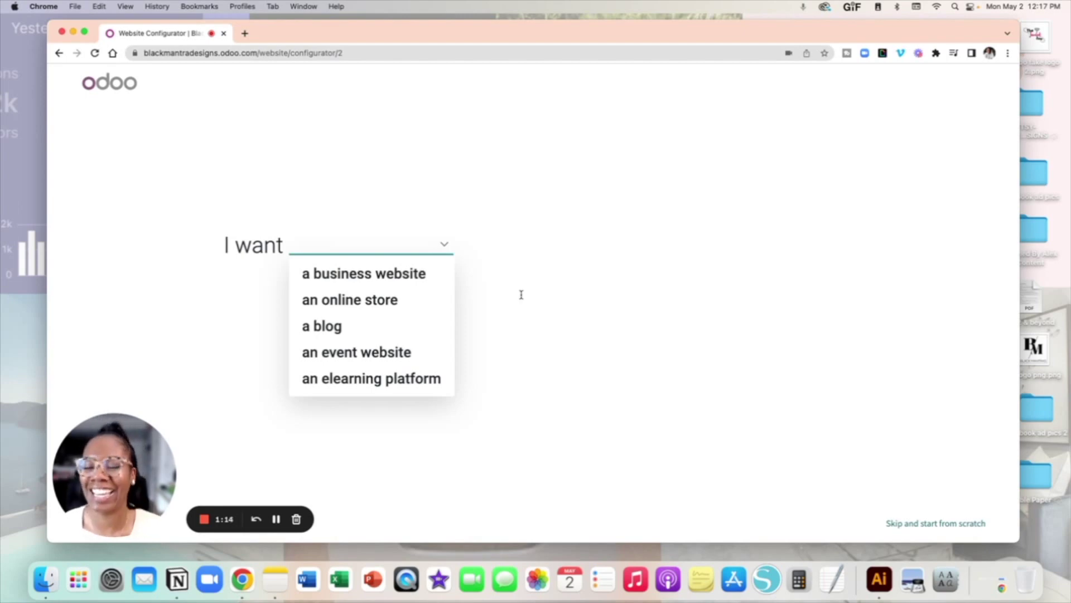
click(402, 301)
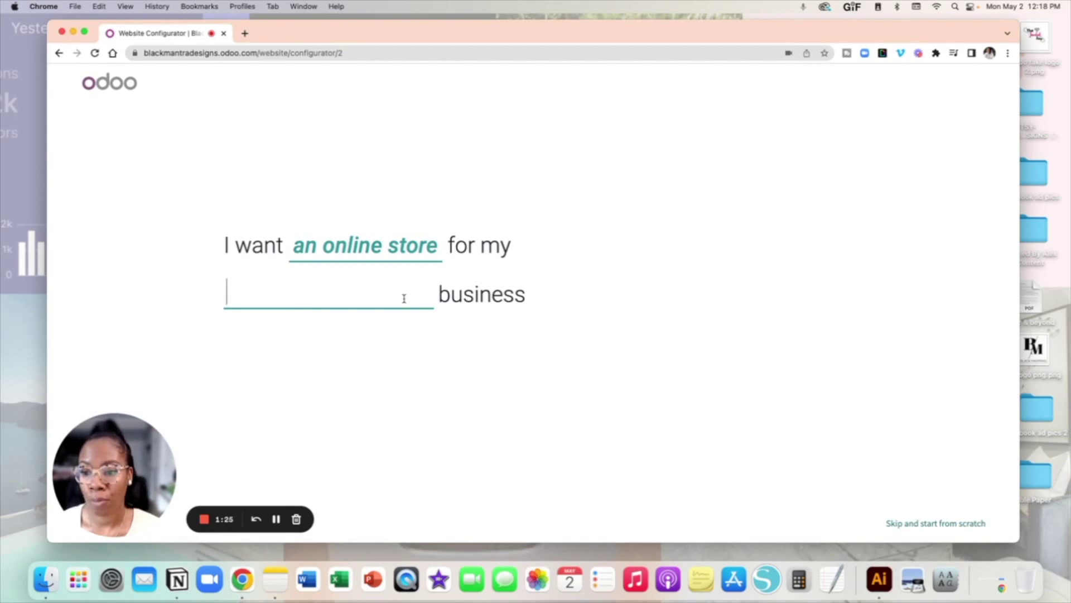
text(t-sh)
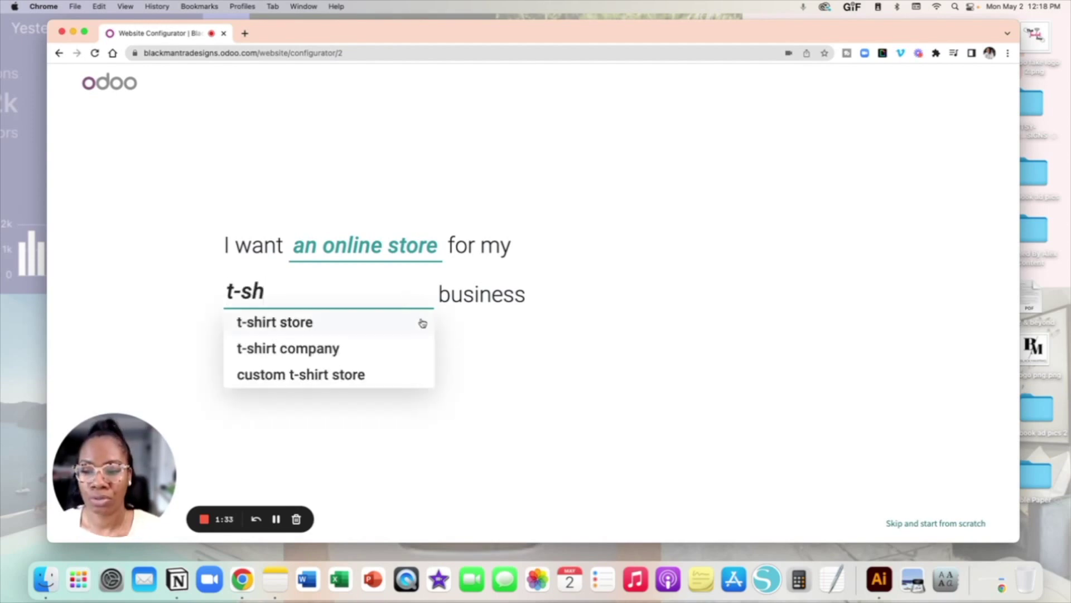
click(421, 321)
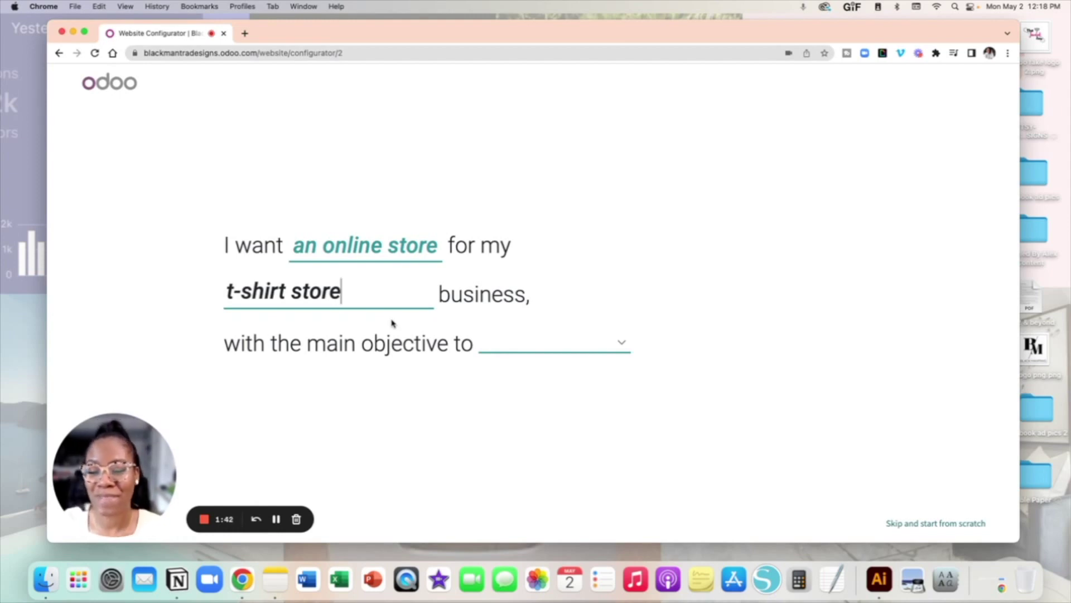
click(615, 347)
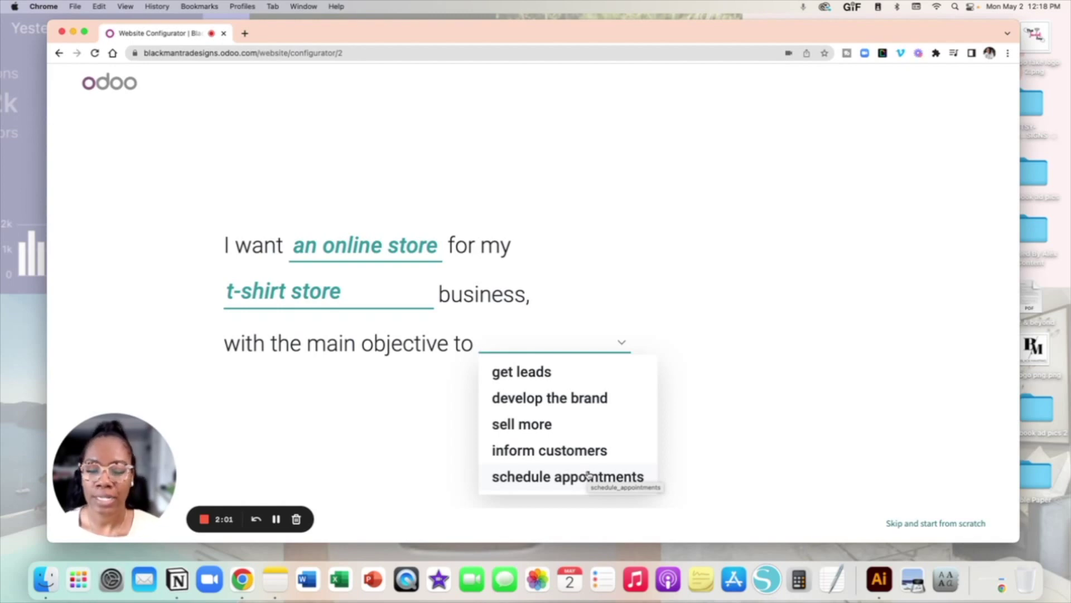
click(569, 425)
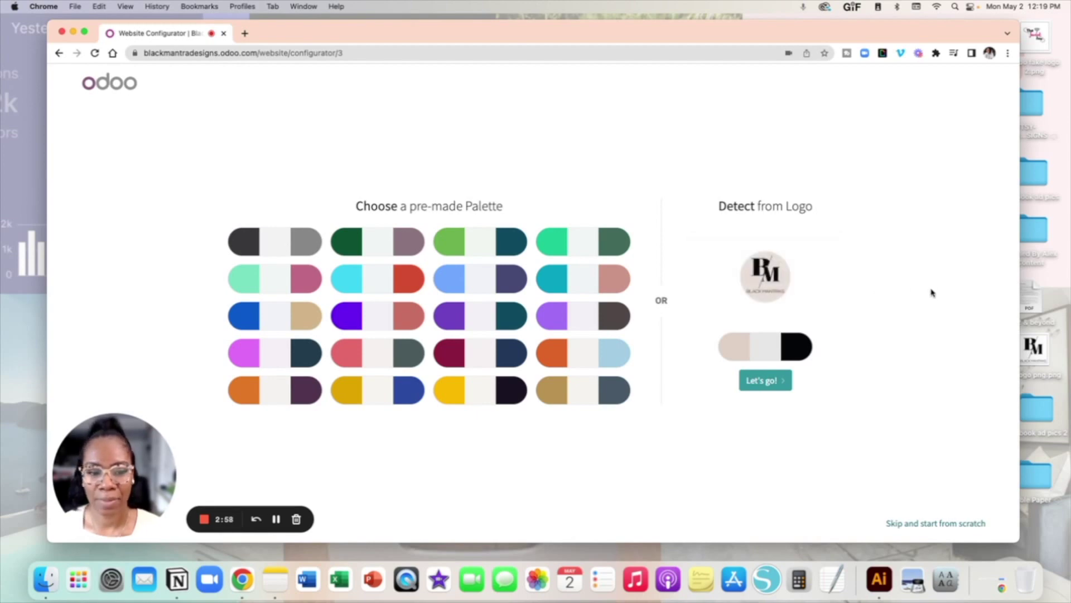
- Use the colour palette detected from the uploaded logo and continue to the theme chooser
mouse_move(778, 282)
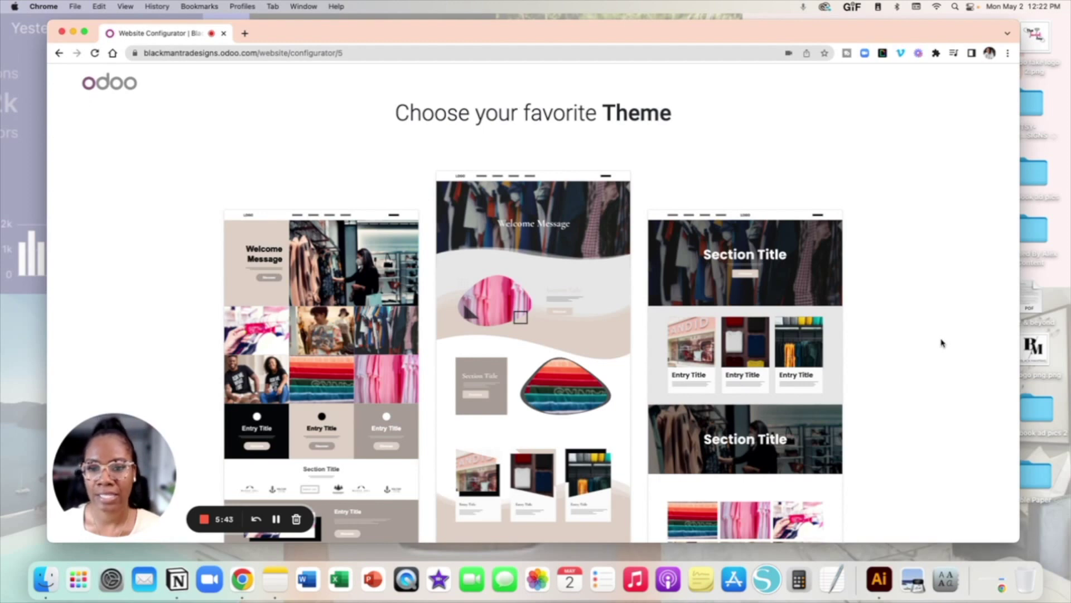
- Pick the left photo-grid theme card to generate the store website
scroll(942, 342, down, 1)
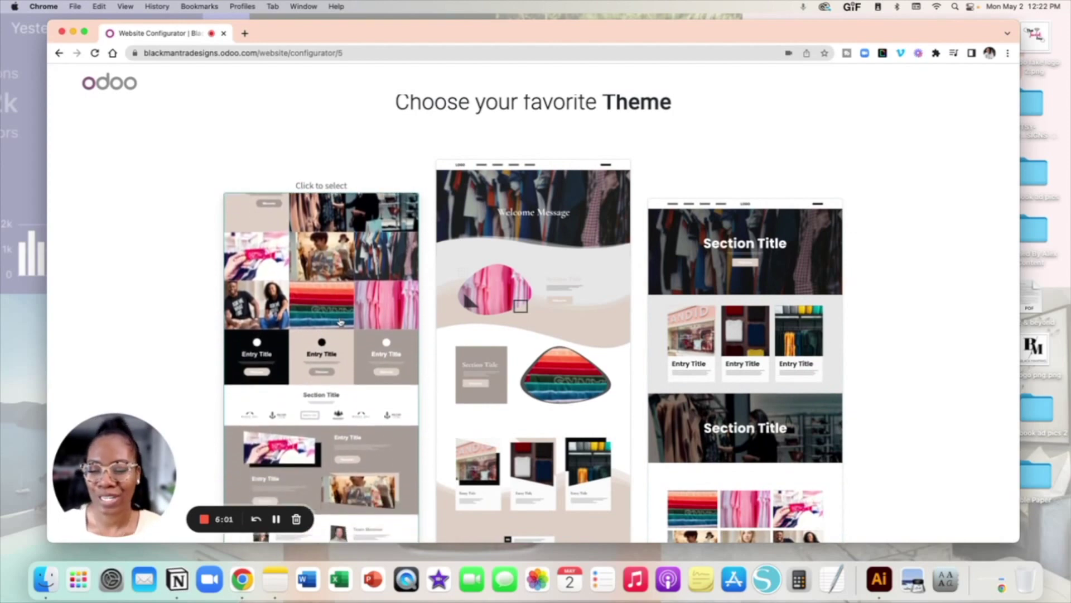
click(339, 321)
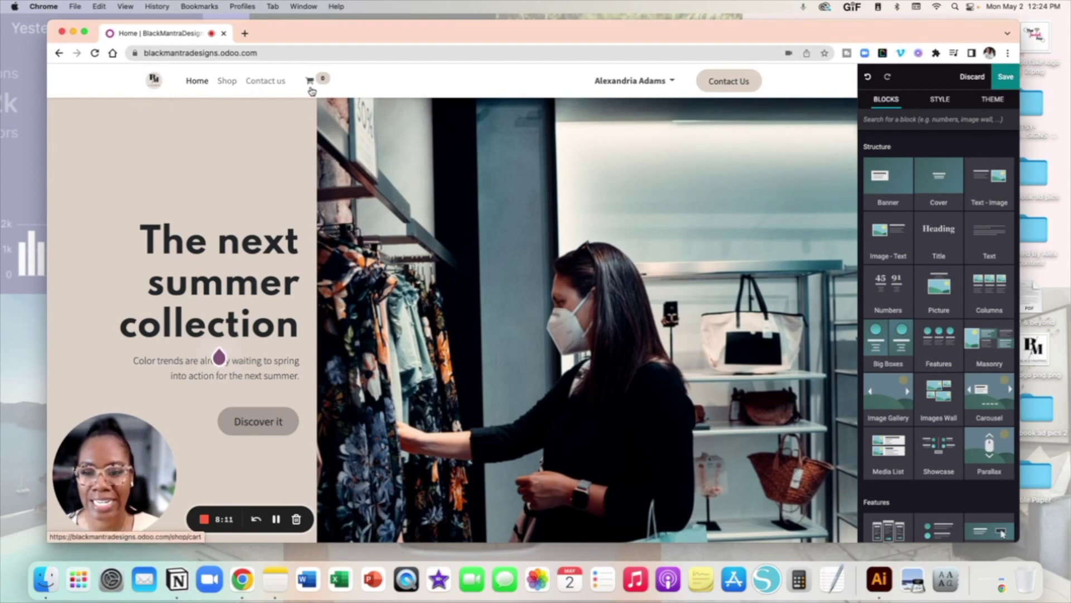
- Change the banner heading 'The next summer collection' to 'Welcome To Our Shop'
mouse_move(259, 378)
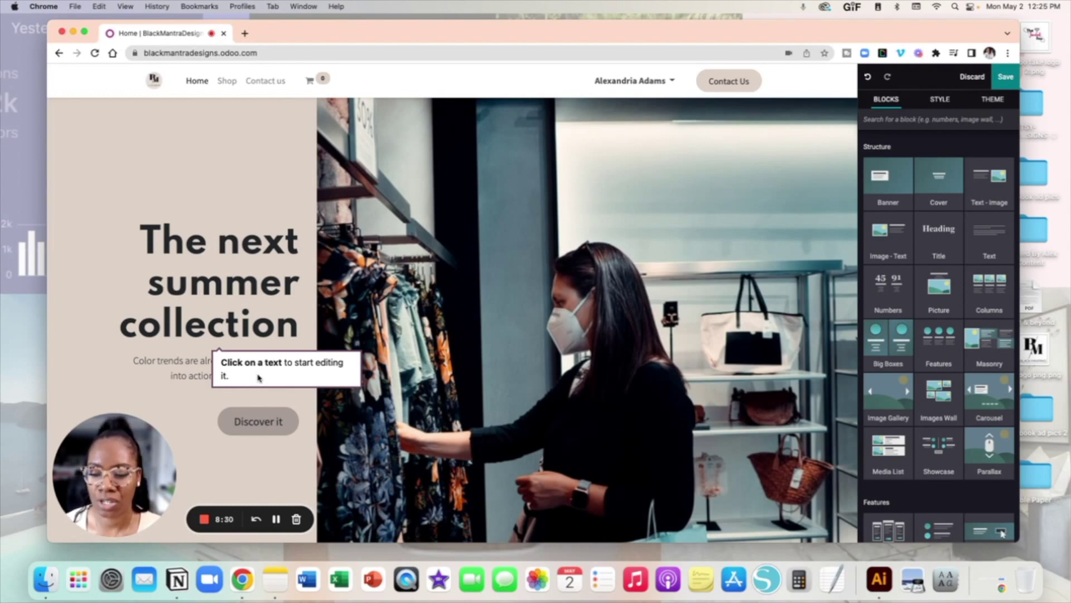
click(234, 244)
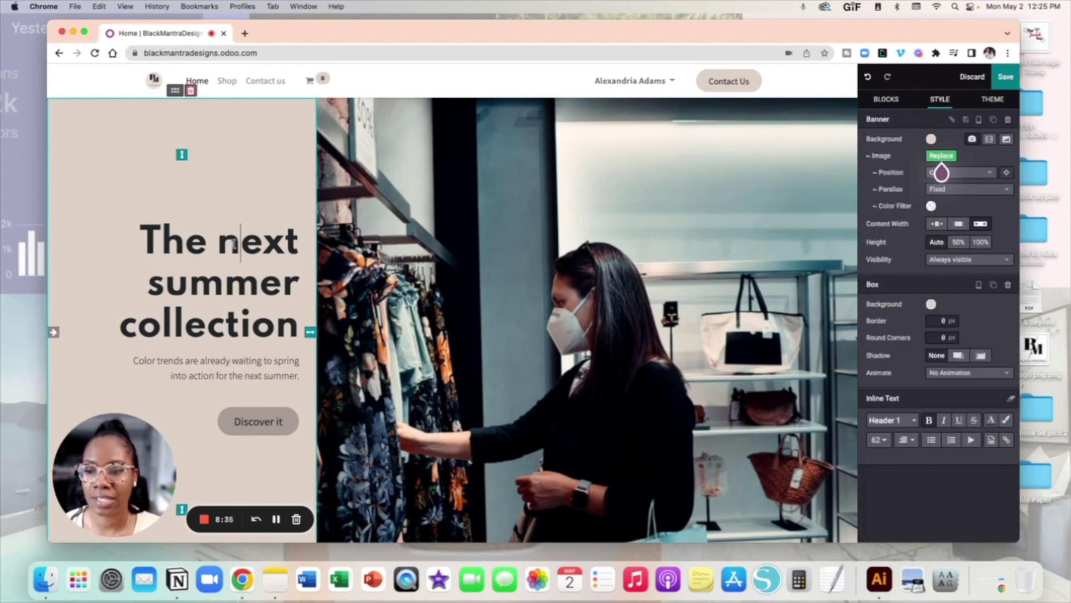
drag(143, 241, 291, 314)
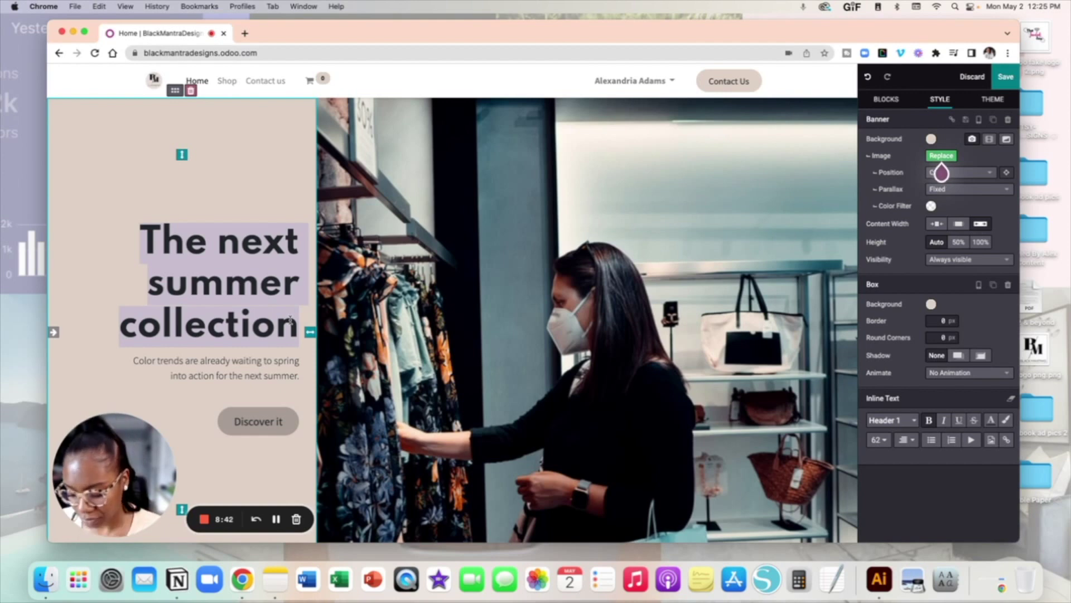
text(Welco)
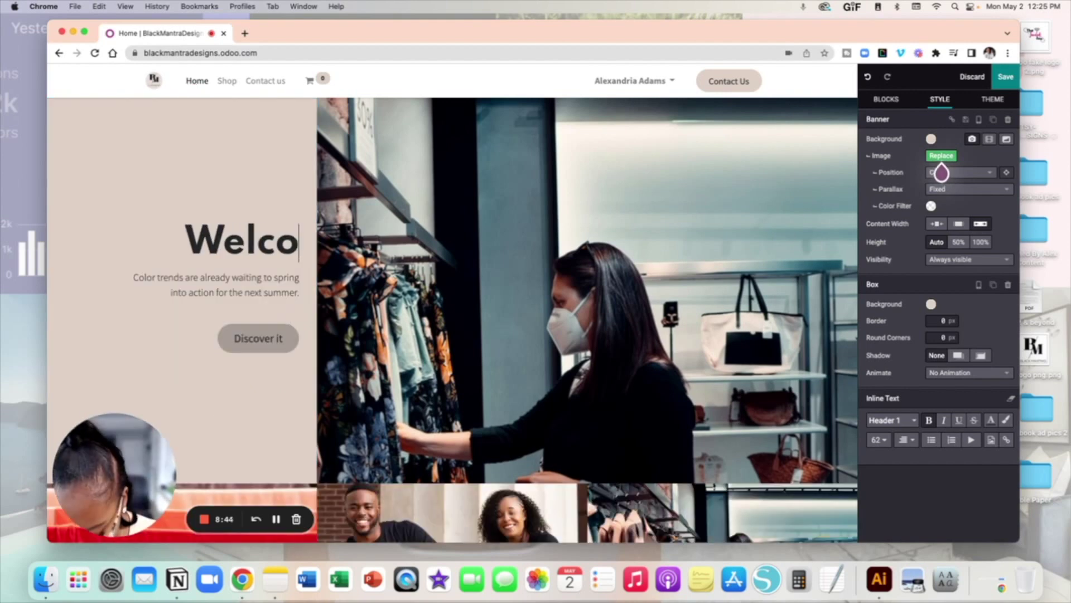
text(me To Ou)
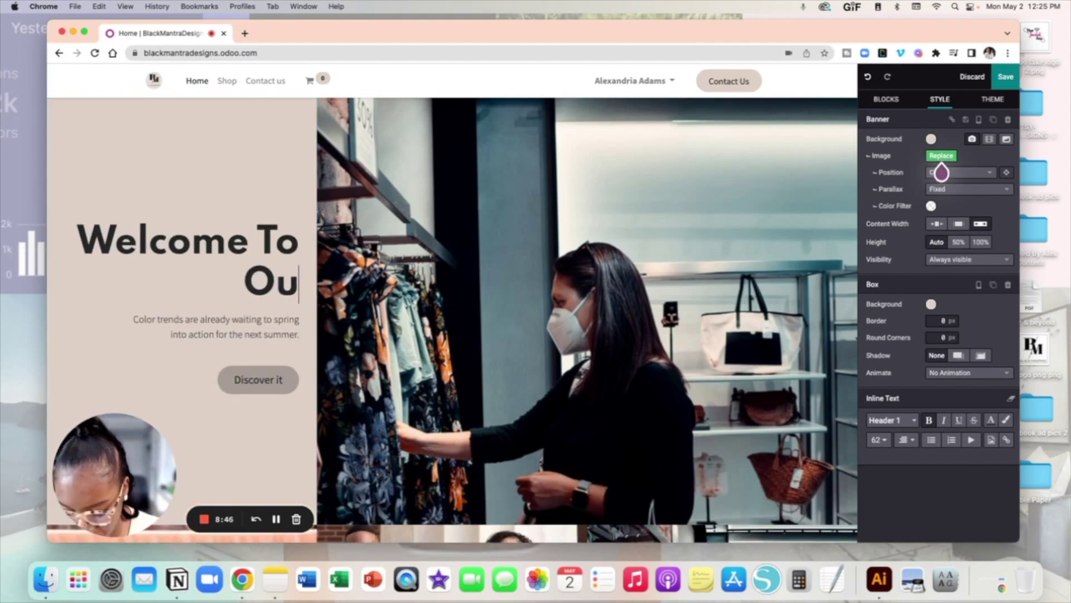
text(r Shop)
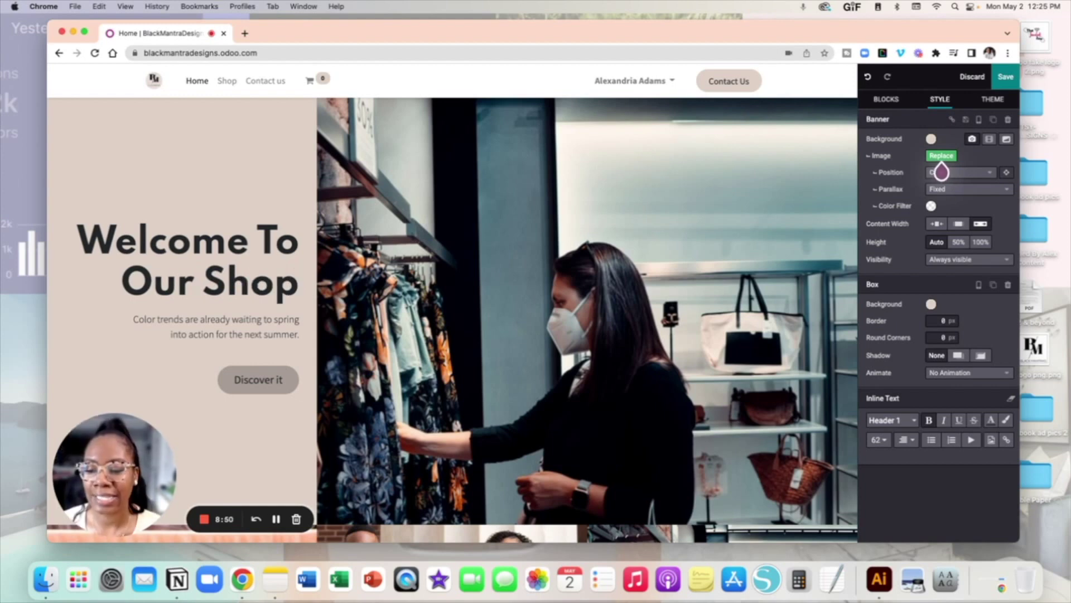
- Select the banner's text column and show the building blocks catalogue
click(273, 319)
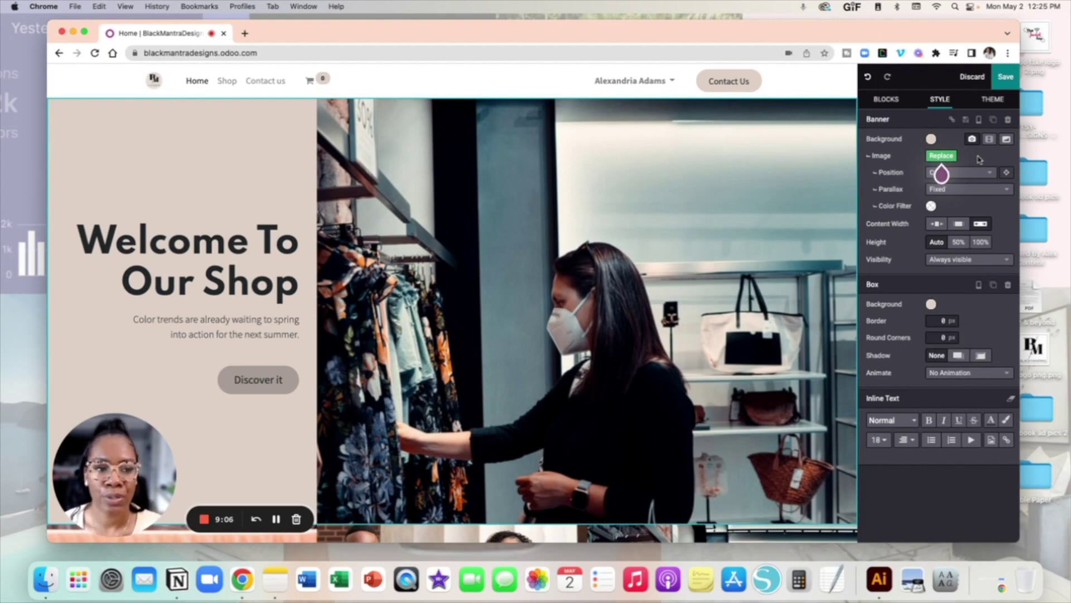
mouse_move(941, 176)
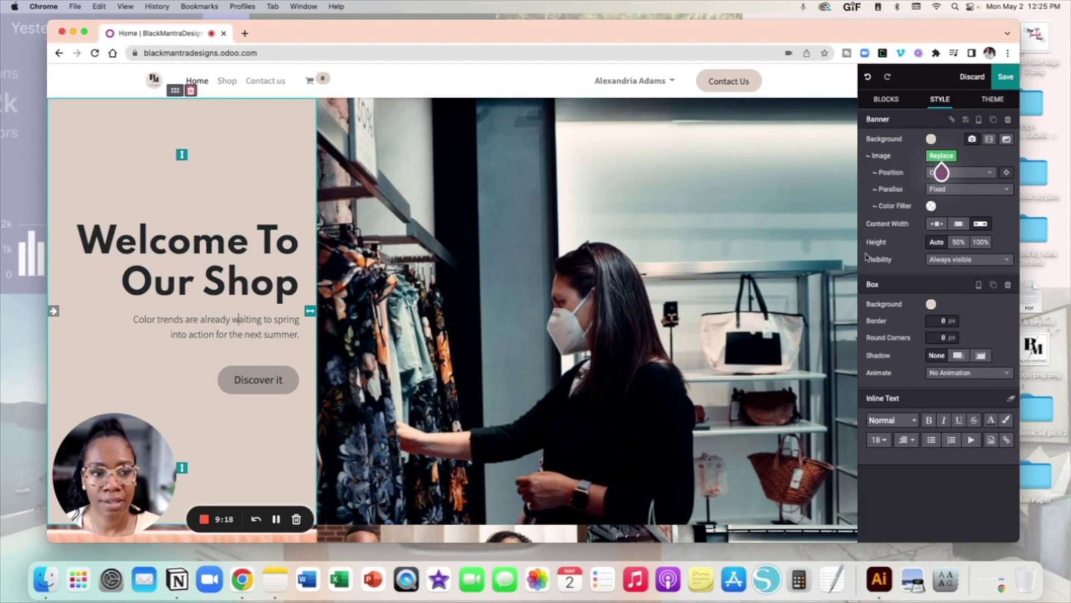
click(898, 104)
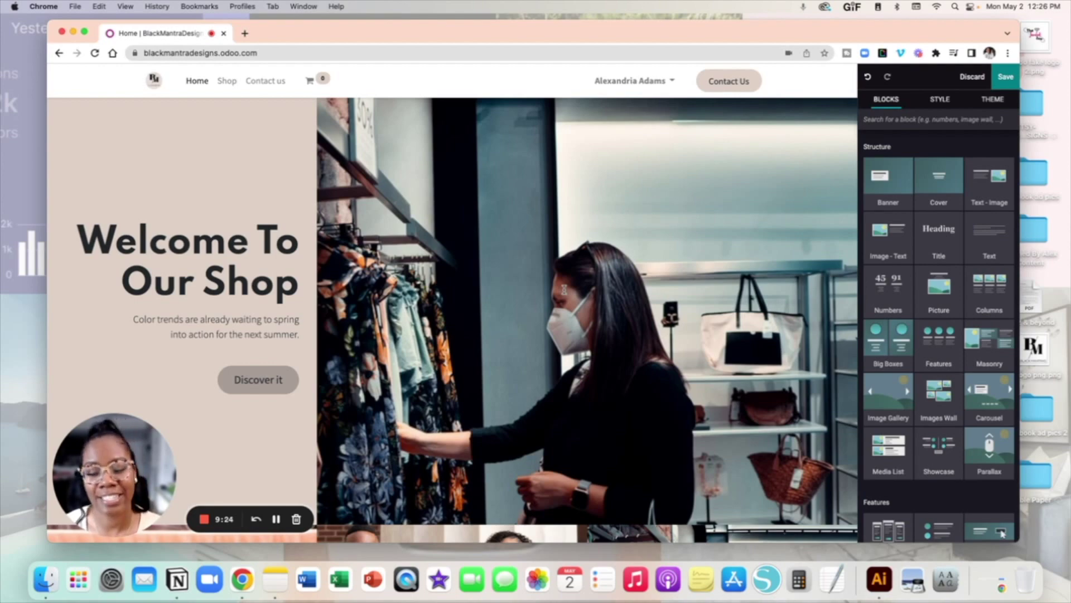
- Delete one photo from the Images Wall grid
scroll(565, 290, down, 10)
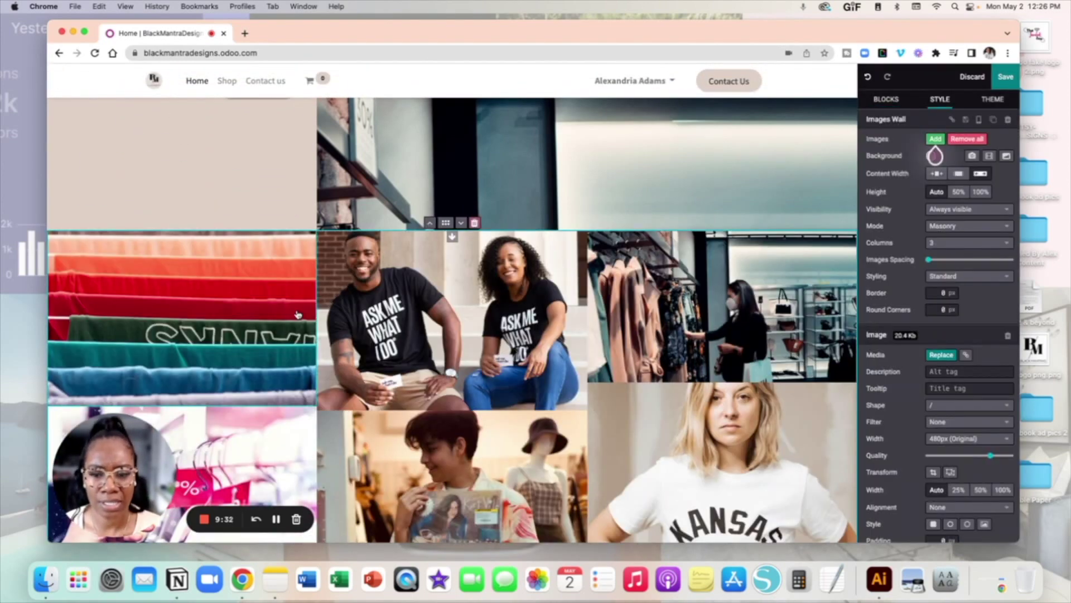
click(475, 223)
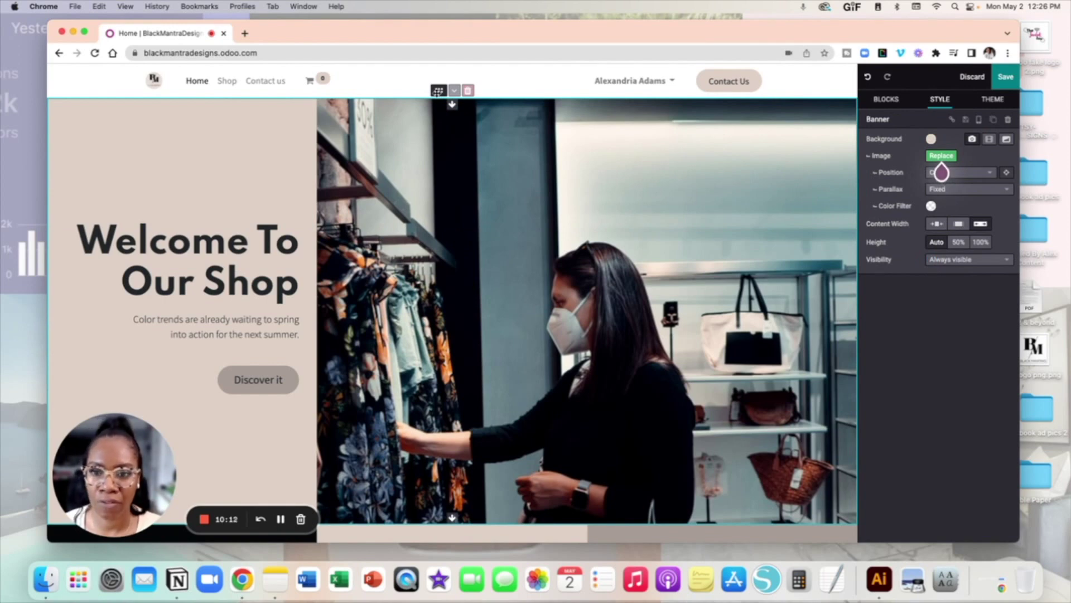
- Drop the Welcome To Our Shop banner below the three Big Boxes columns and select Style for him
scroll(439, 134, down, 10)
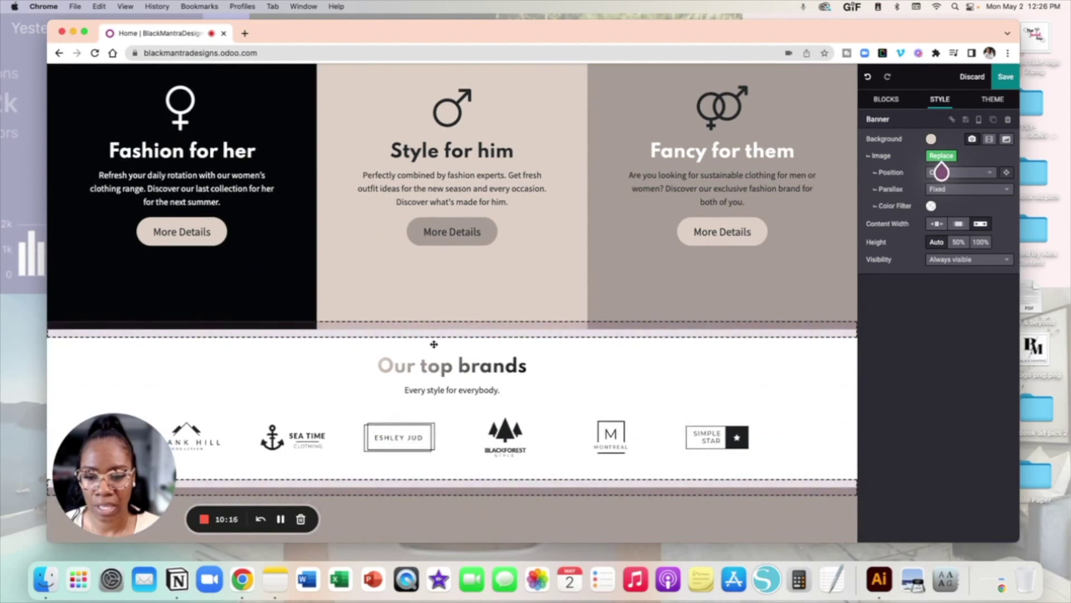
scroll(433, 401, down, 1)
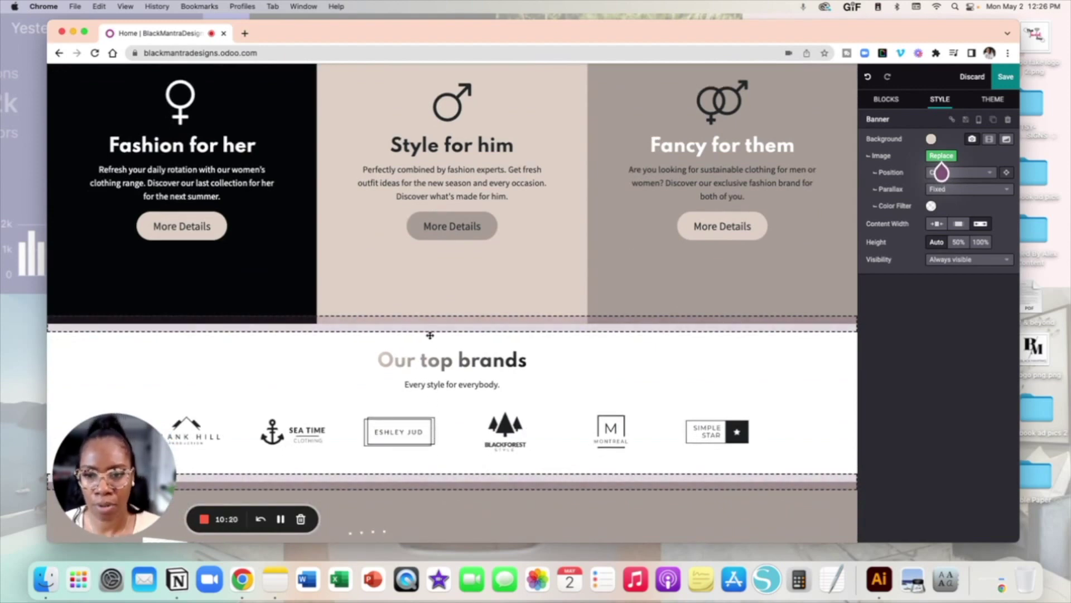
click(942, 172)
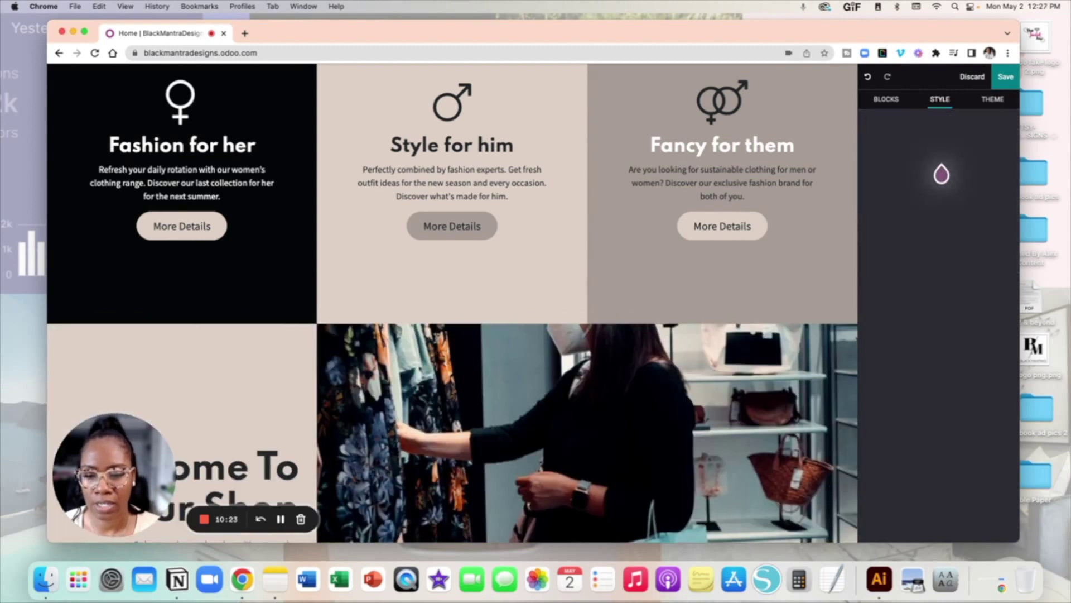
scroll(452, 301, down, 4)
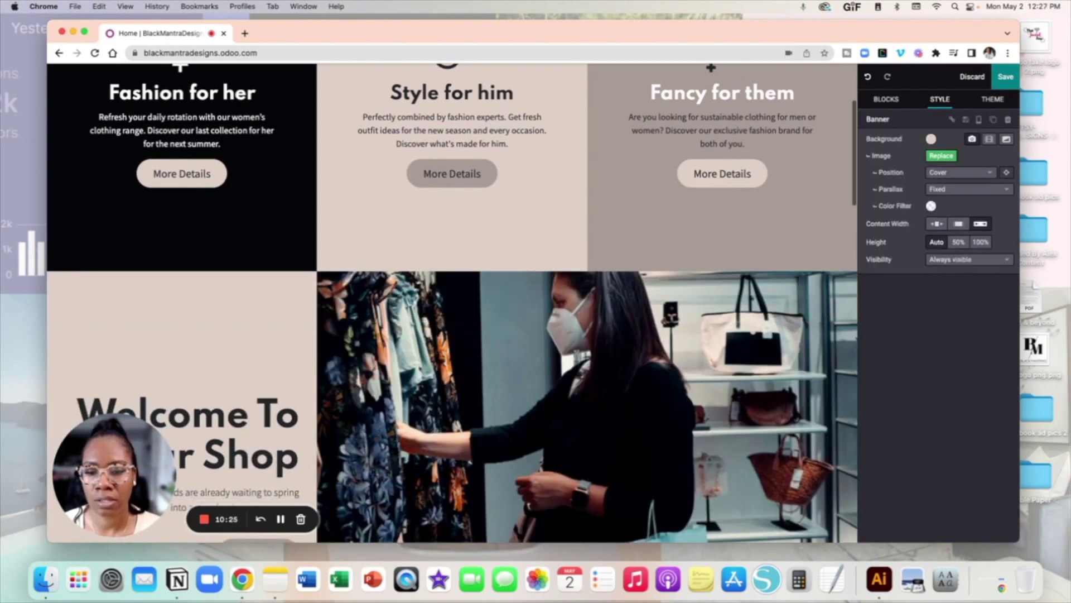
scroll(451, 302, up, 3)
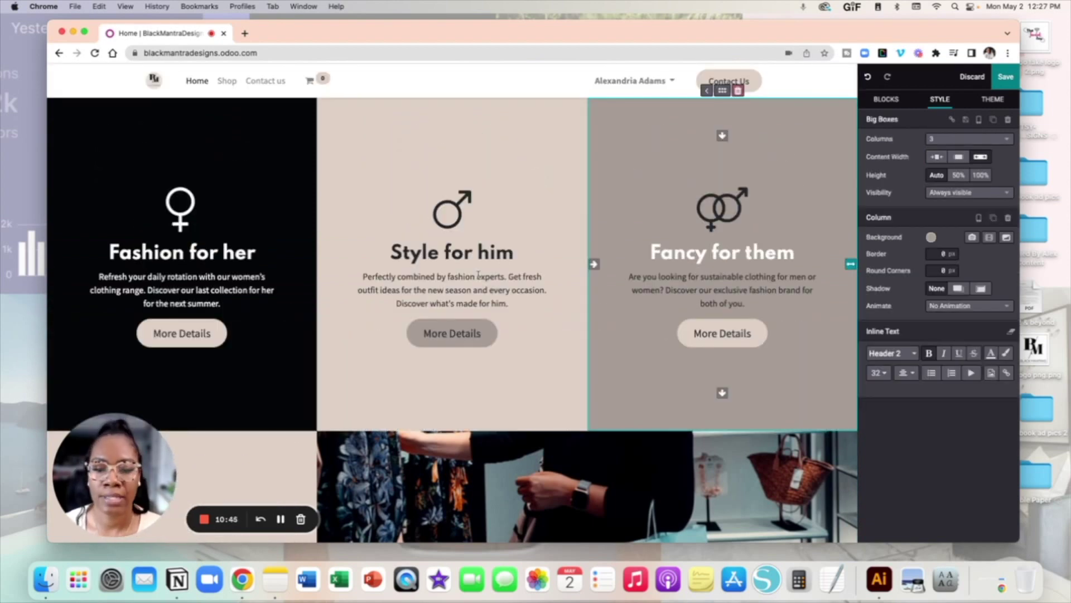
click(469, 277)
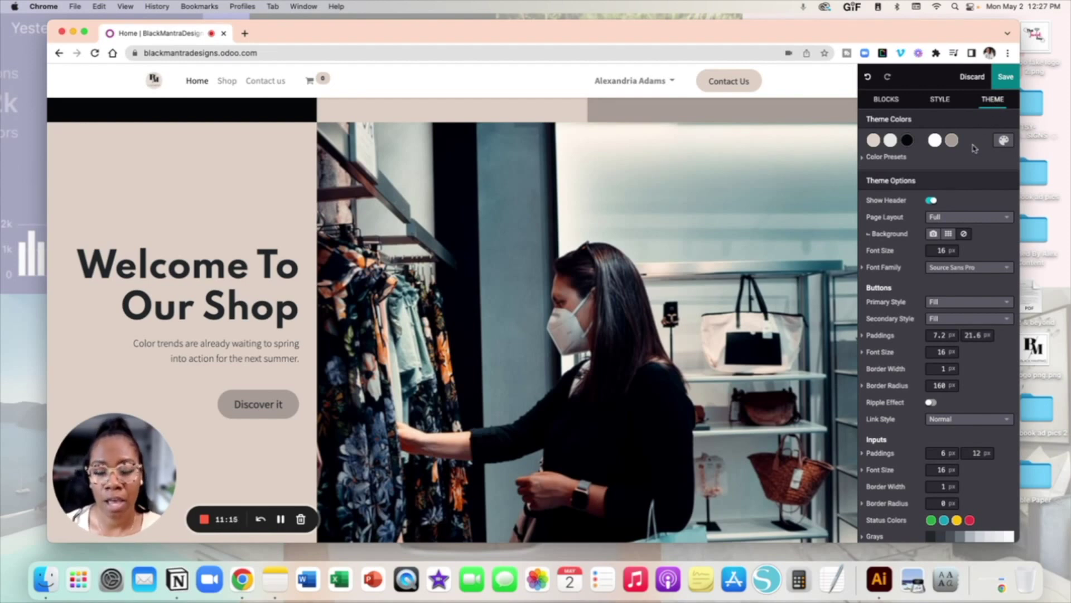
- Switch the theme to a new preset colour palette and confirm replacing the colours
click(1003, 141)
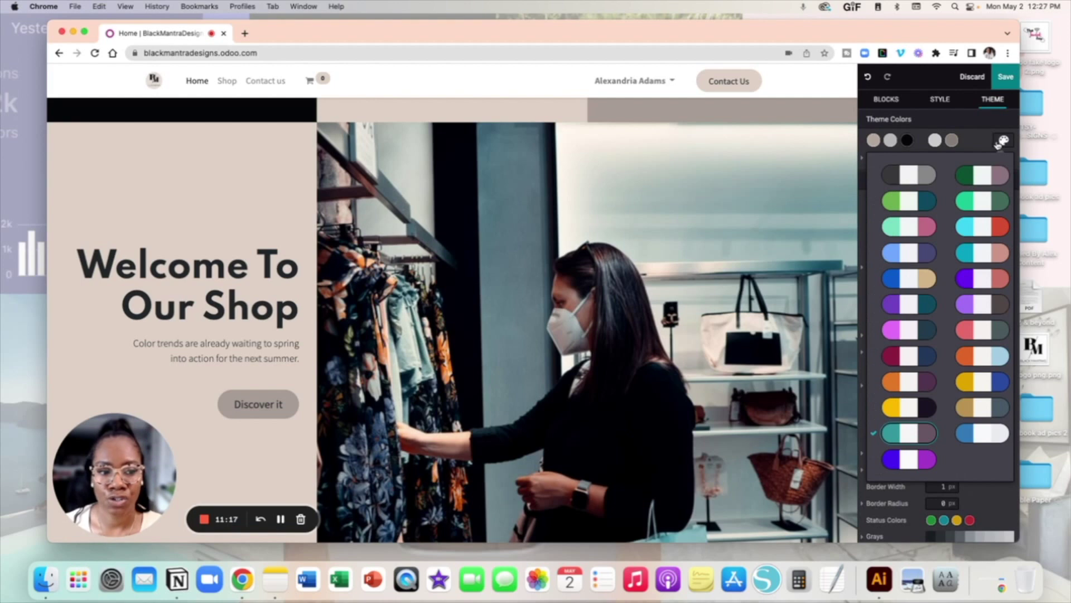
click(988, 223)
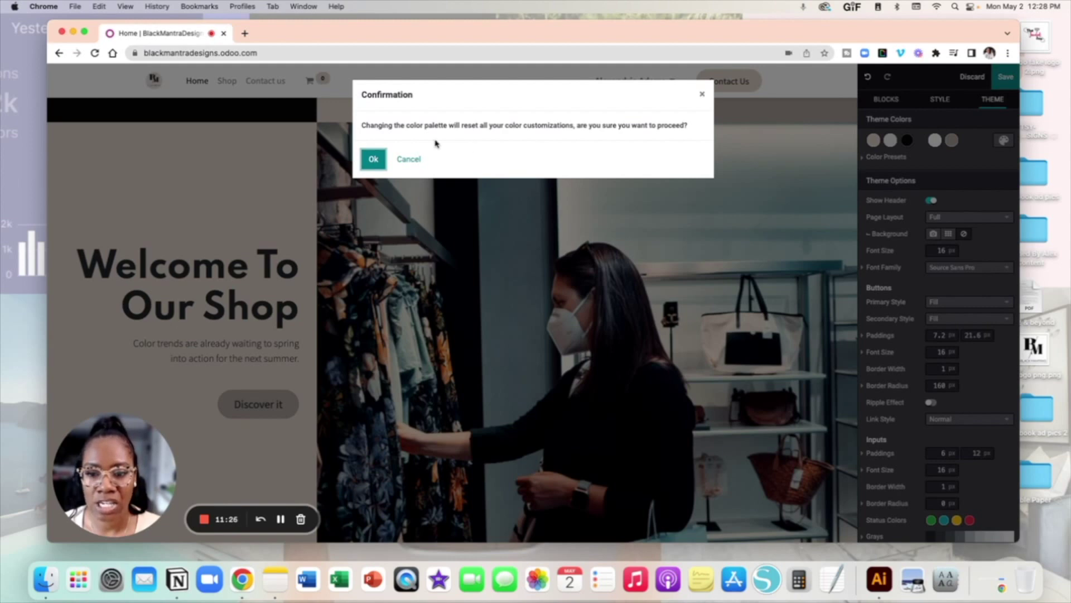
click(373, 159)
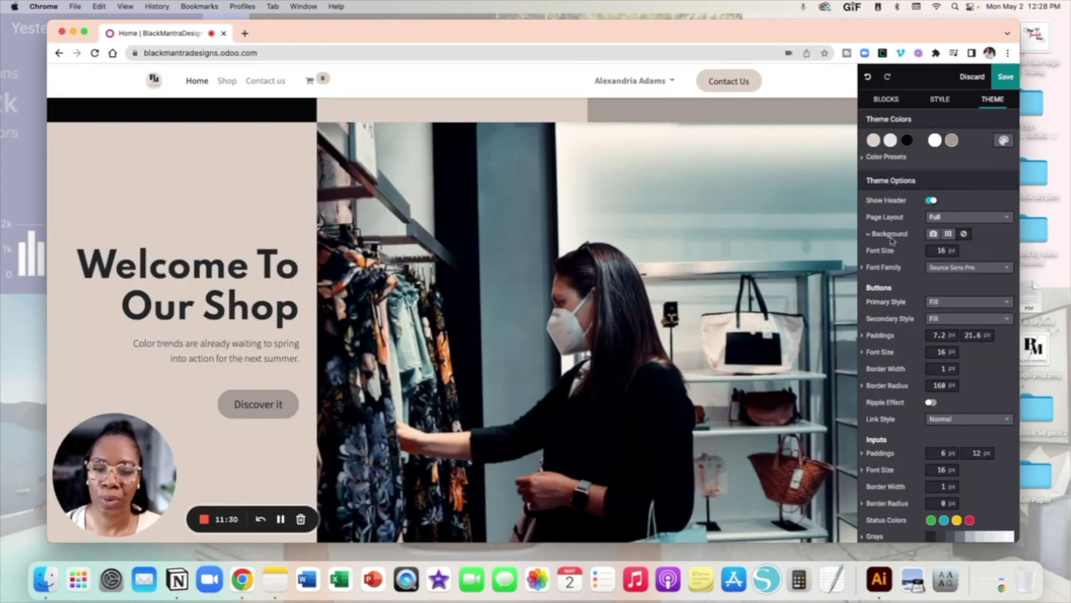
scroll(695, 264, down, 5)
scroll(695, 265, up, 4)
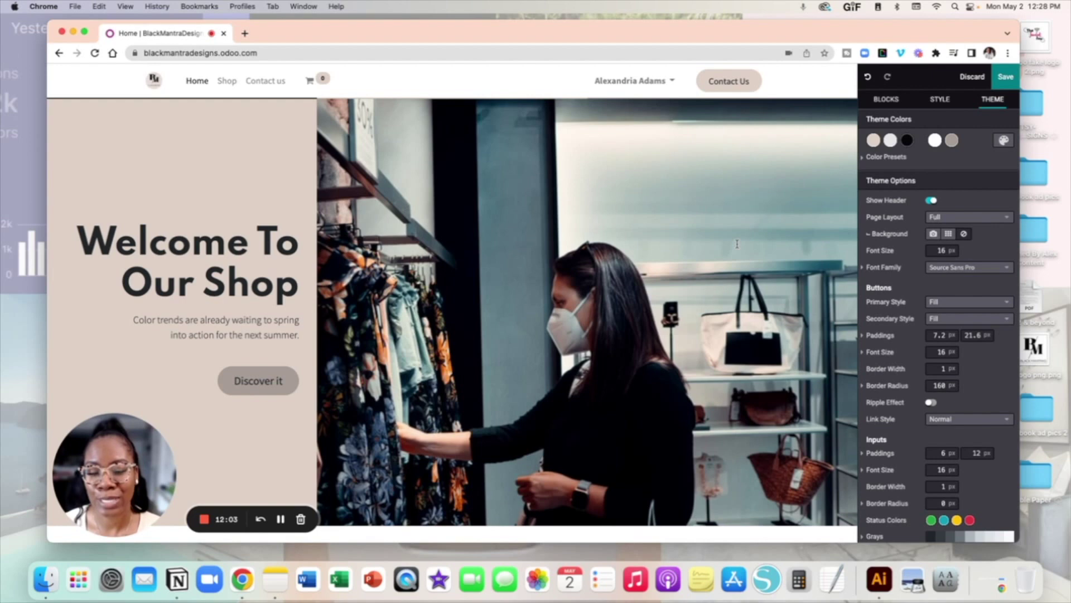
scroll(737, 244, down, 3)
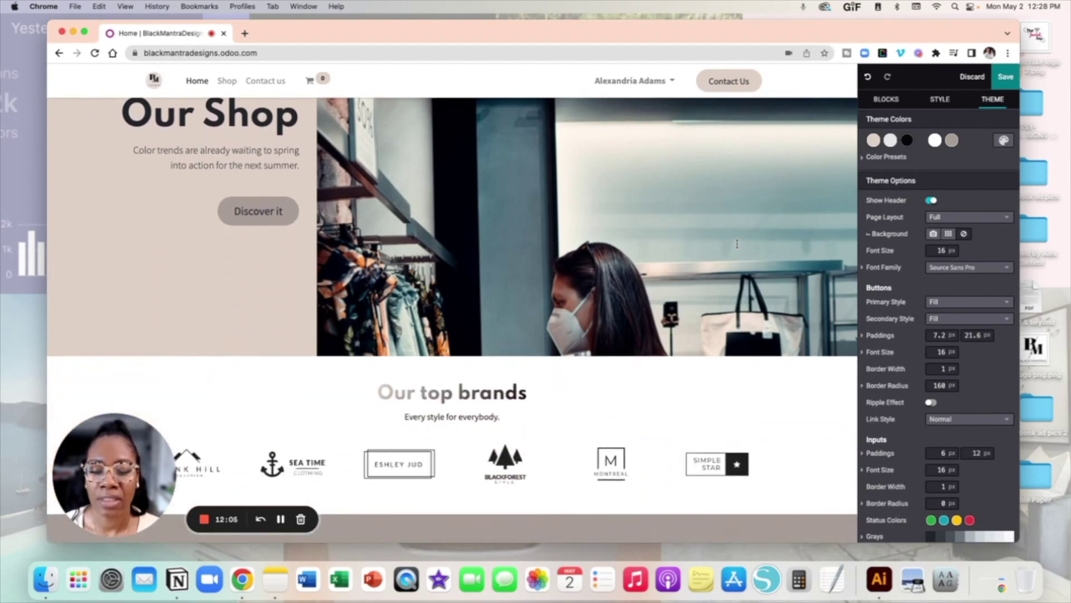
scroll(737, 244, up, 3)
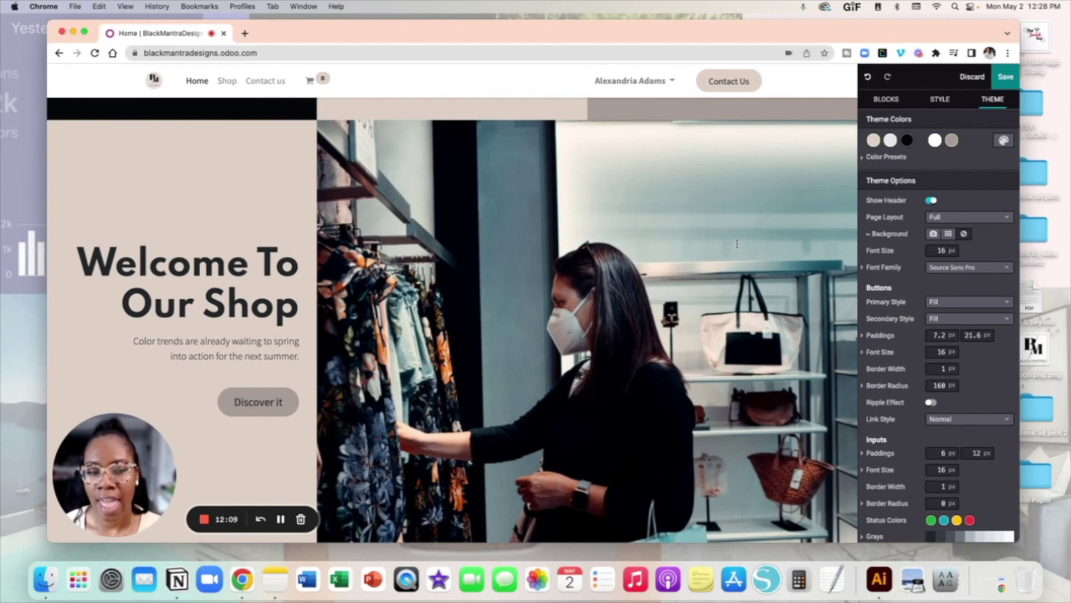
- Replace the banner's background image with a black t-shirt photo from the image library
click(732, 243)
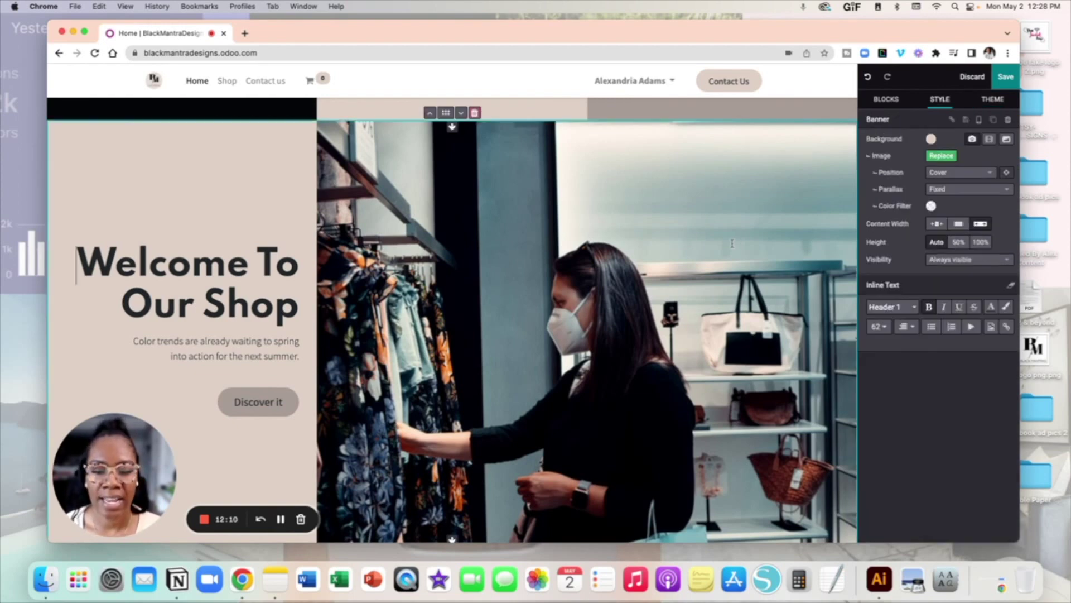
click(941, 156)
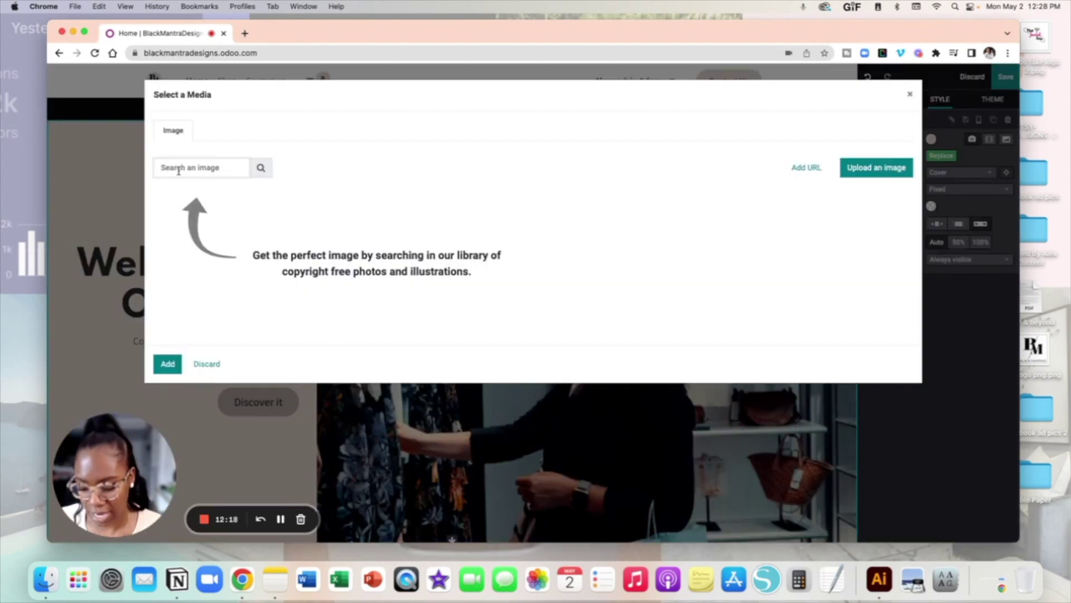
text(bla)
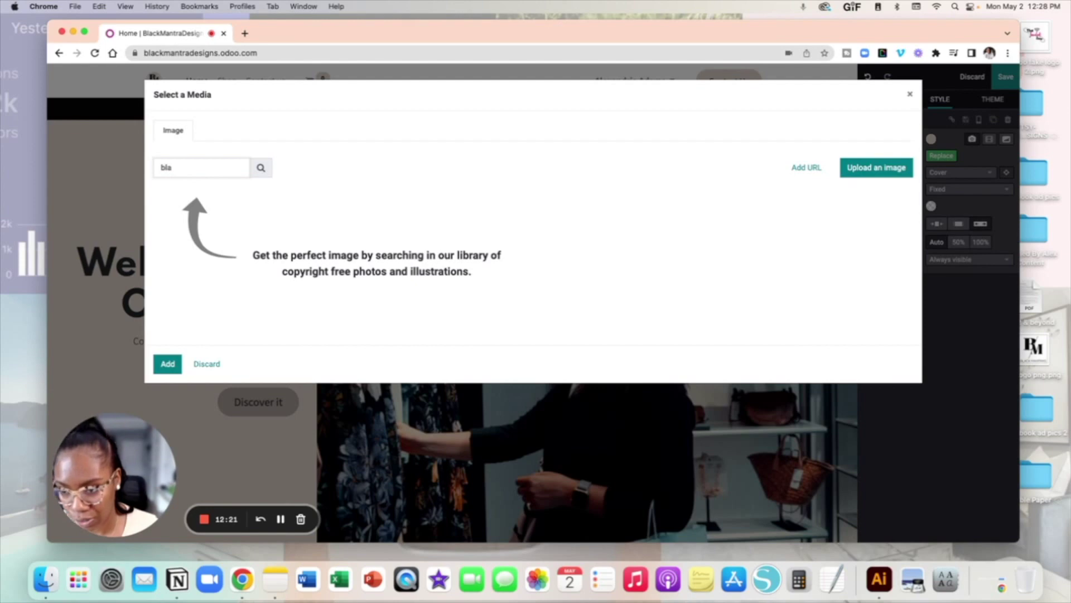
text(ck te)
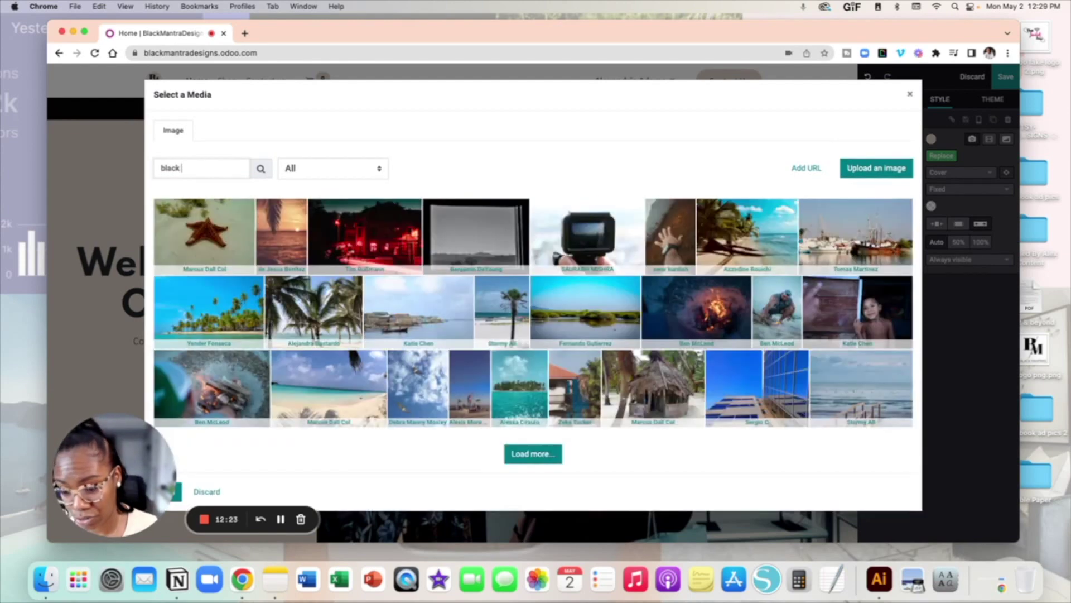
text(-shirts)
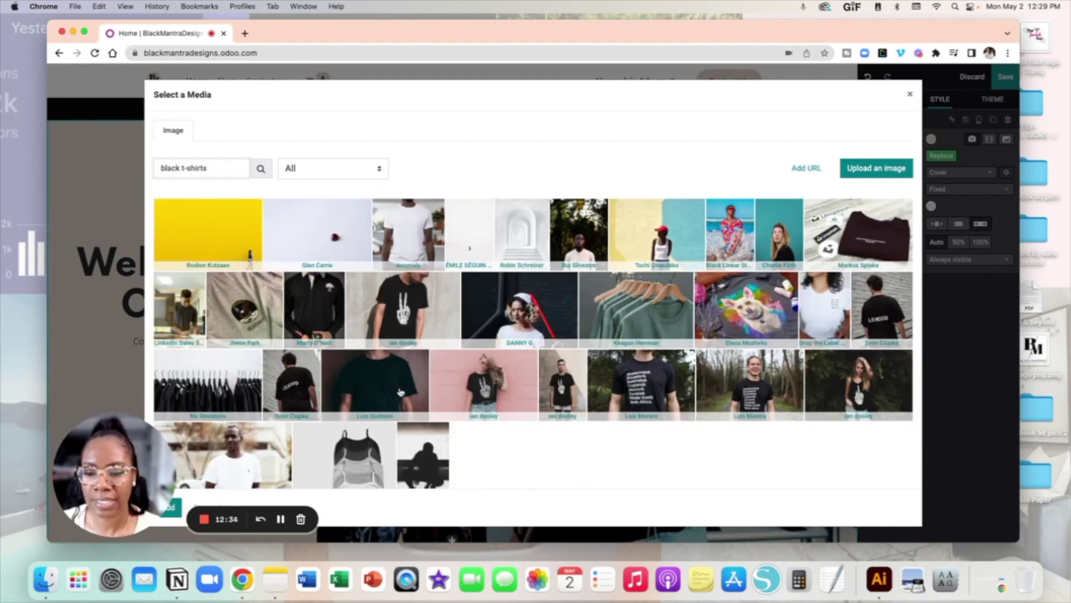
click(397, 390)
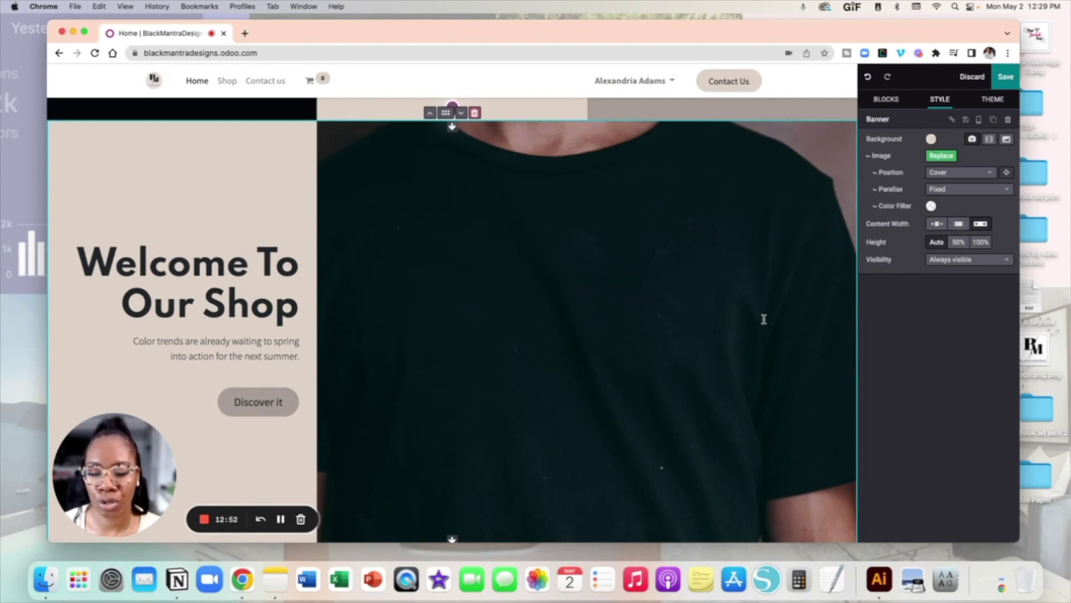
- Scroll through the remaining homepage sections to the footer and show the building blocks
scroll(764, 319, down, 4)
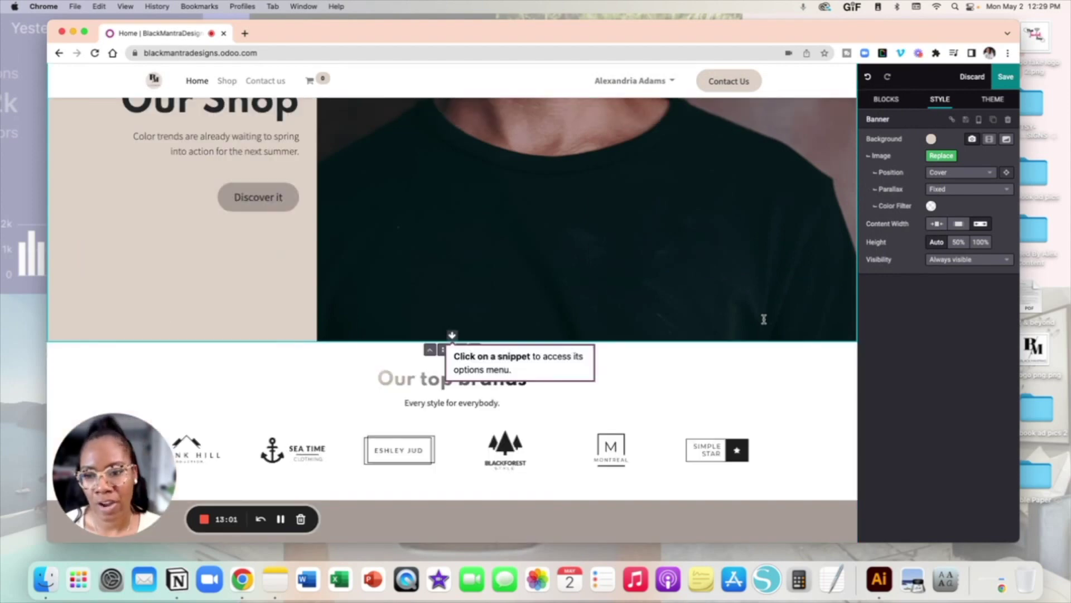
scroll(764, 319, down, 5)
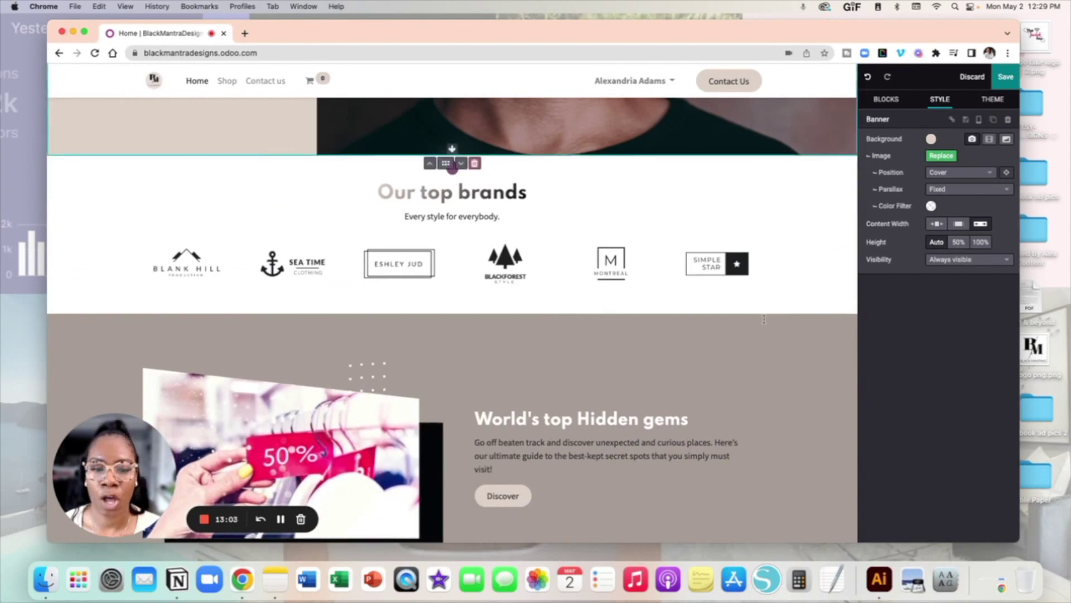
scroll(764, 319, down, 2)
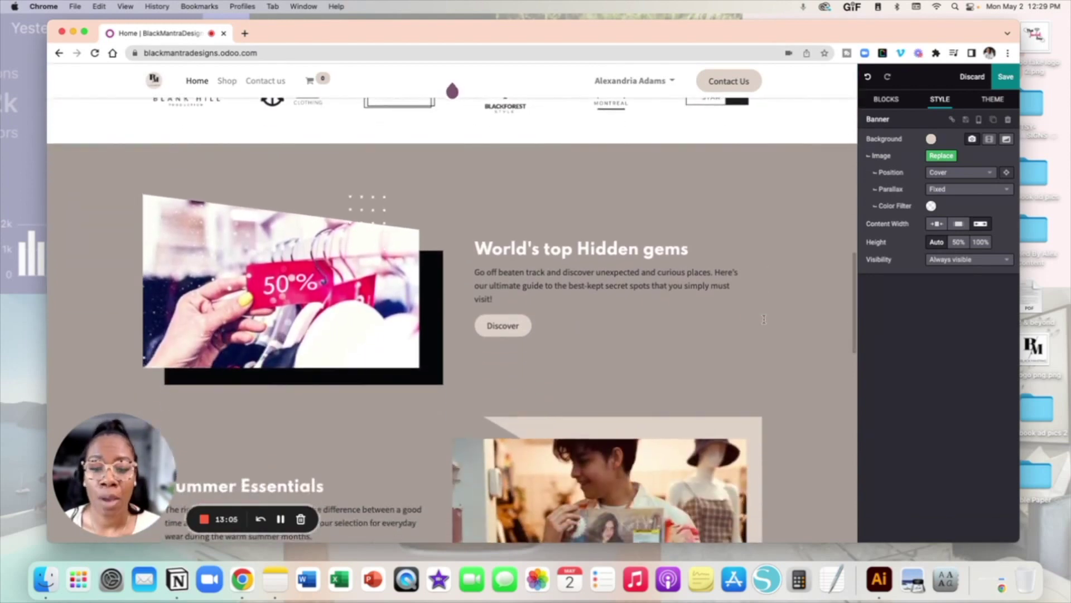
scroll(715, 239, down, 2)
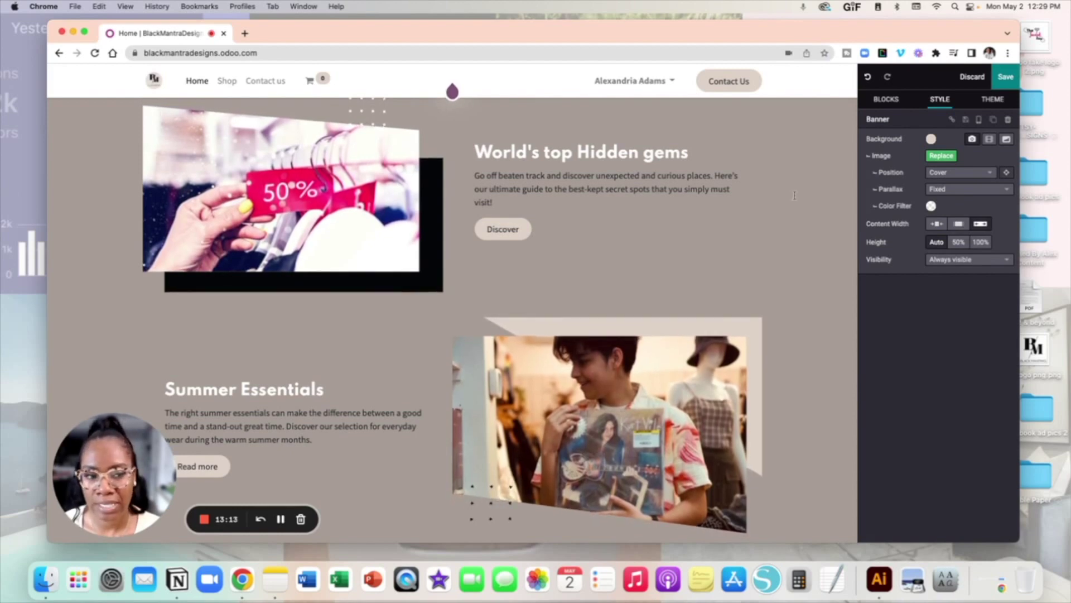
click(896, 101)
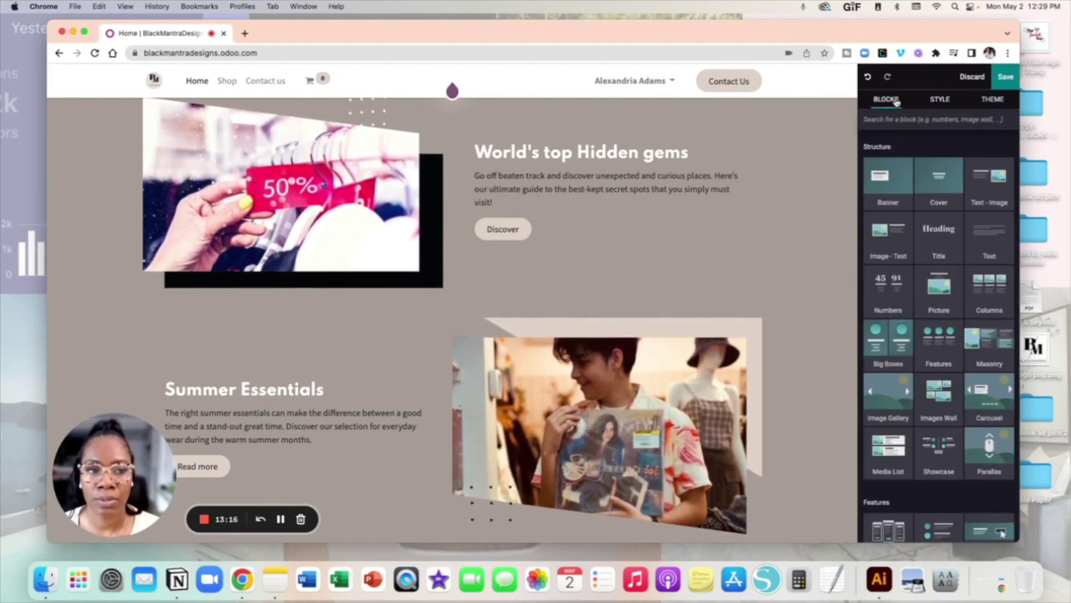
- Show the site-wide theme colours and options and scroll through them
click(937, 100)
click(992, 99)
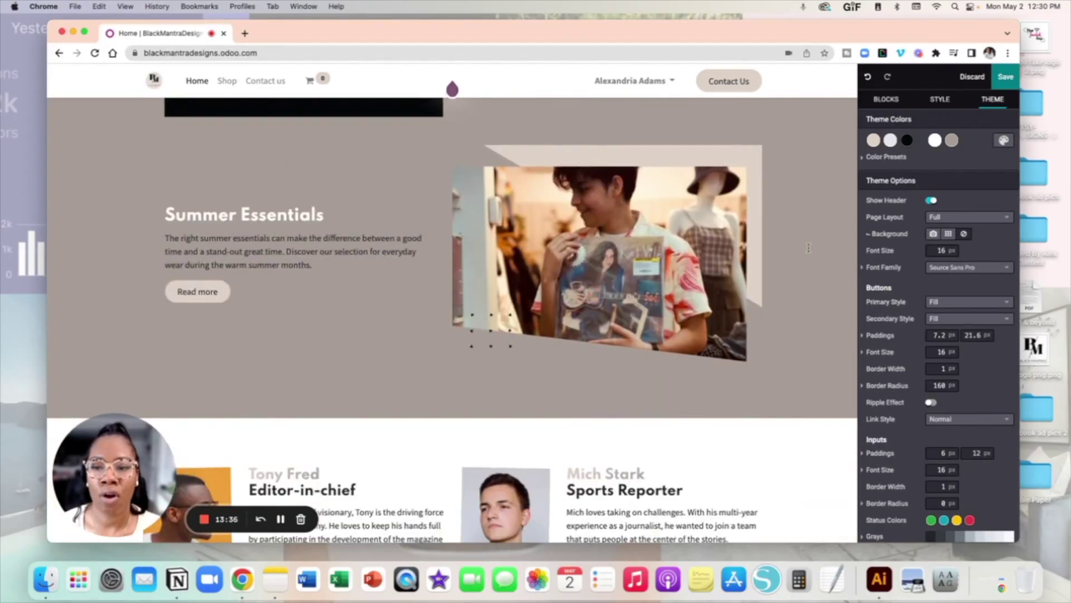
scroll(809, 247, down, 3)
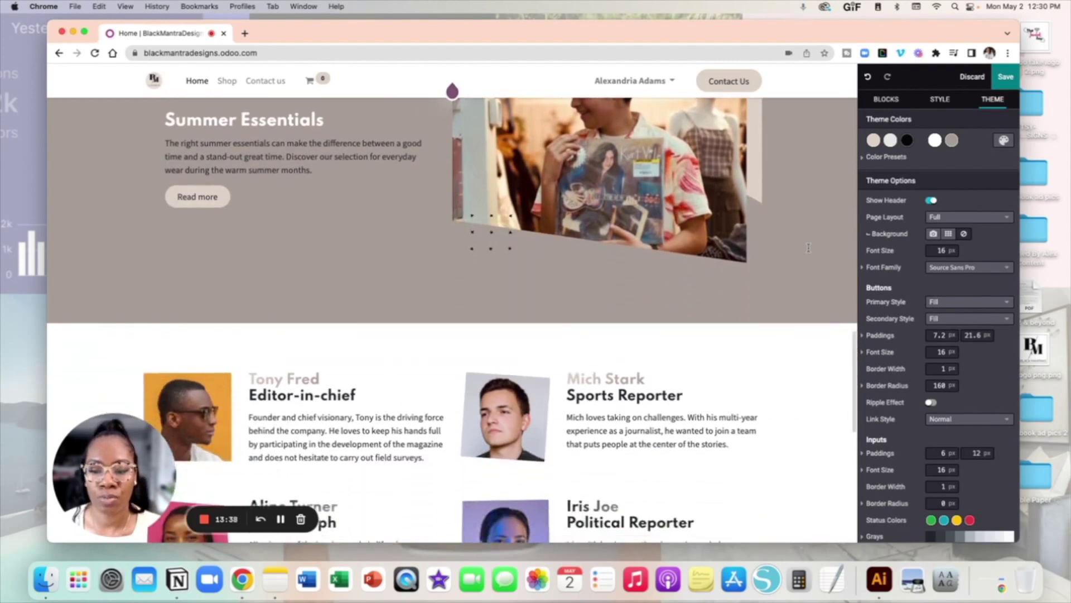
scroll(809, 247, down, 3)
scroll(808, 248, down, 2)
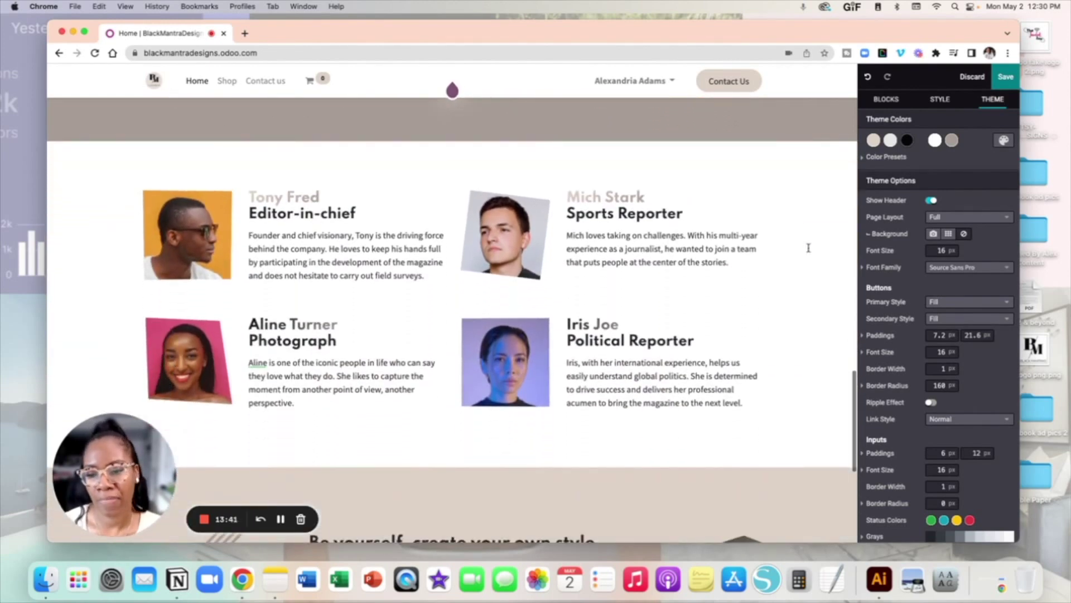
scroll(809, 247, down, 4)
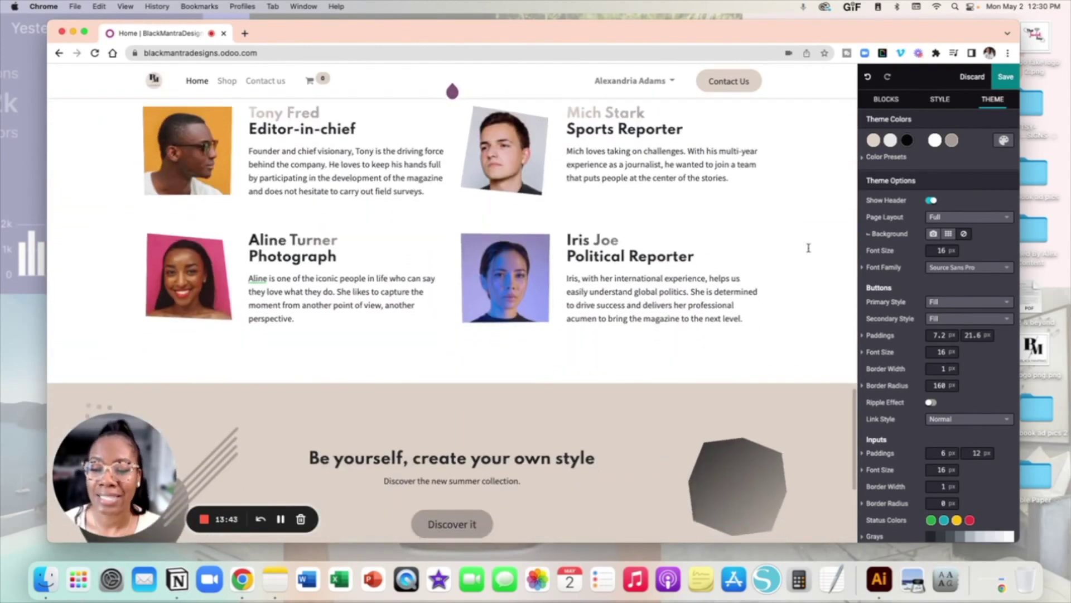
scroll(809, 247, down, 2)
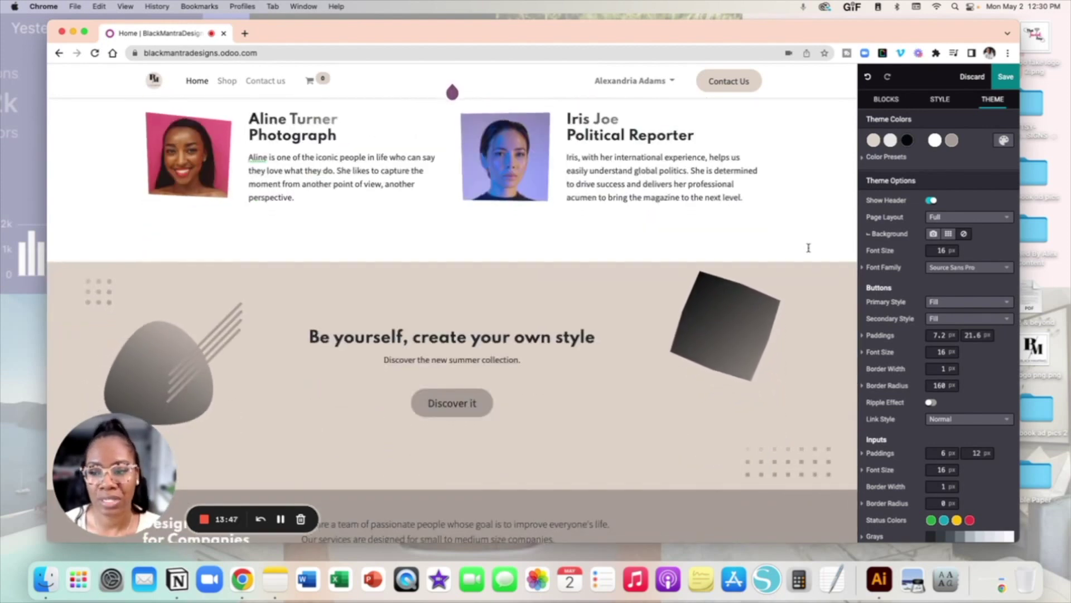
scroll(808, 247, down, 3)
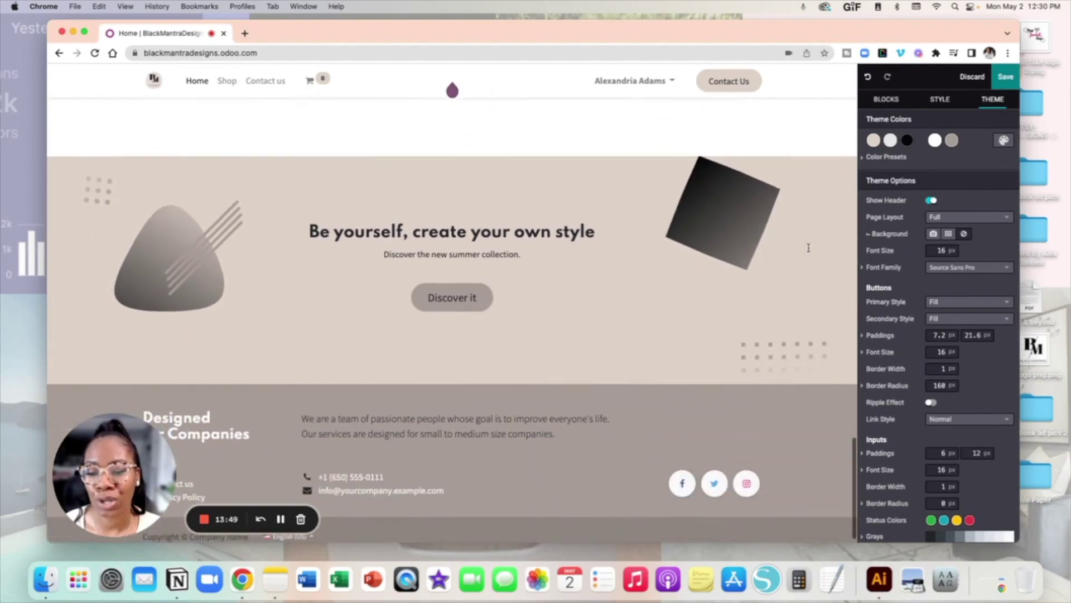